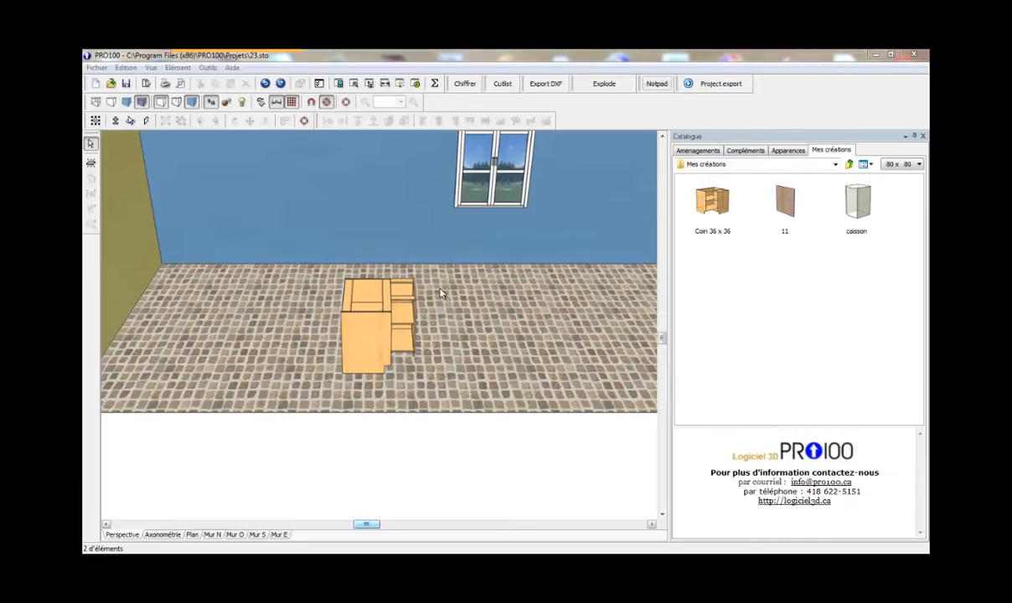
- Move the Coin 36 x 36 corner cabinet into the room corner where the olive wall meets the blue back wall
{"action": "left_click", "coordinate": [385, 299]}
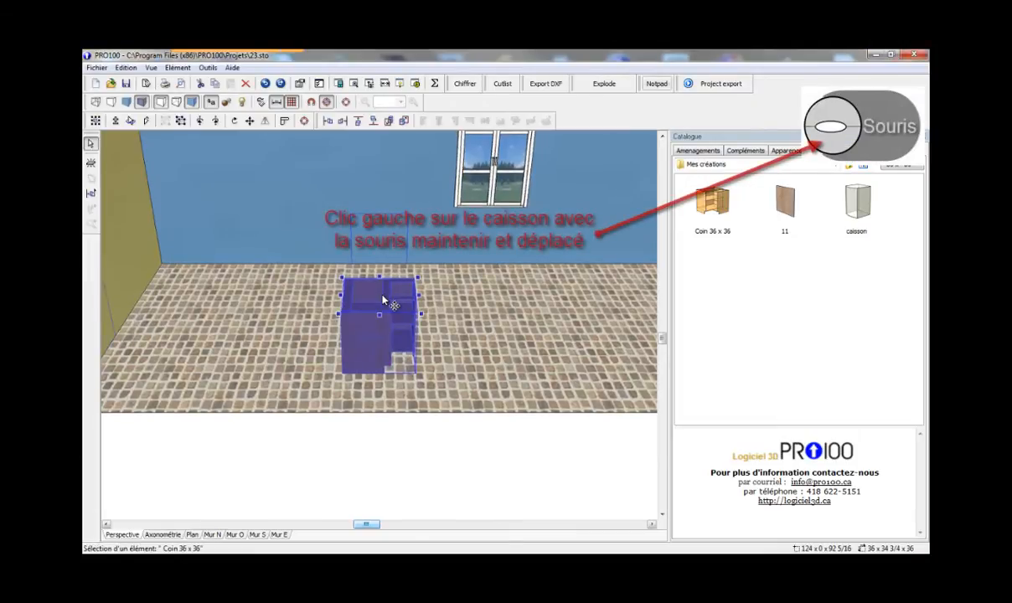
{"action": "scroll", "coordinate": [472, 353], "scroll_direction": "down", "scroll_amount": 5}
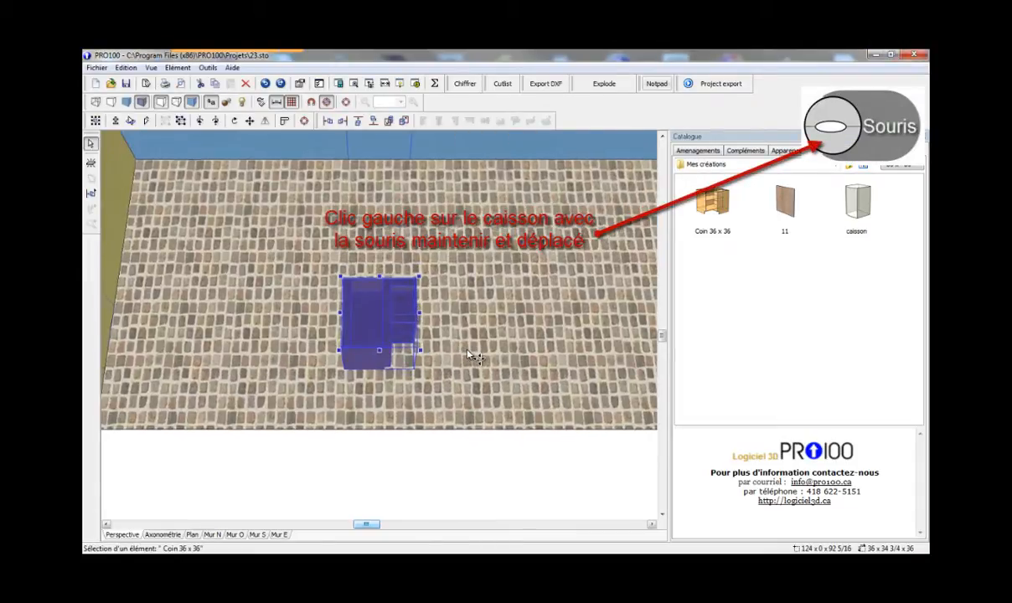
{"action": "left_click_drag", "start_coordinate": [460, 403], "coordinate": [127, 199]}
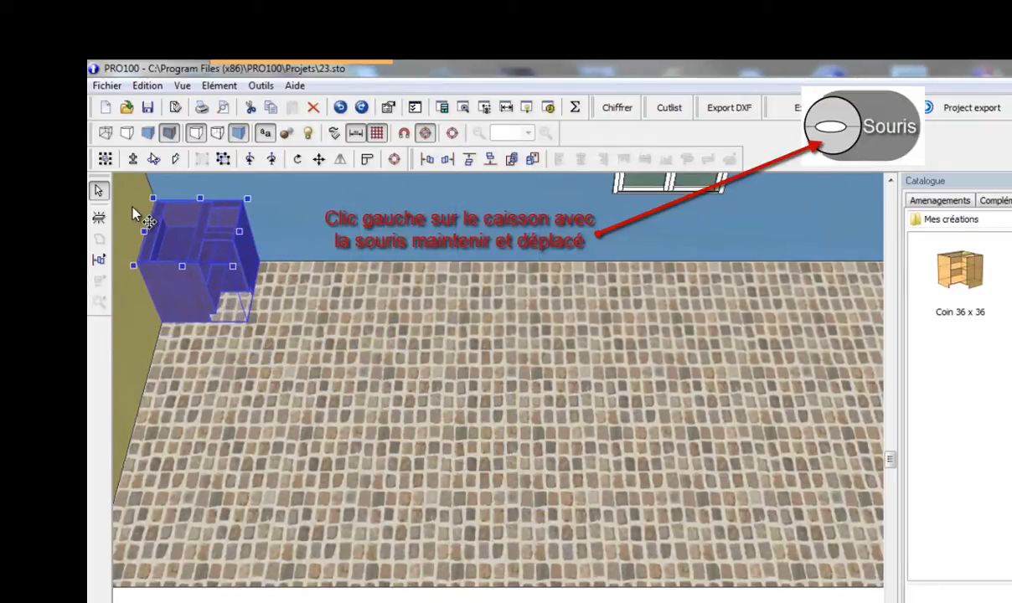
{"action": "left_click", "coordinate": [546, 444]}
{"action": "scroll", "coordinate": [524, 373], "scroll_direction": "up", "scroll_amount": 2}
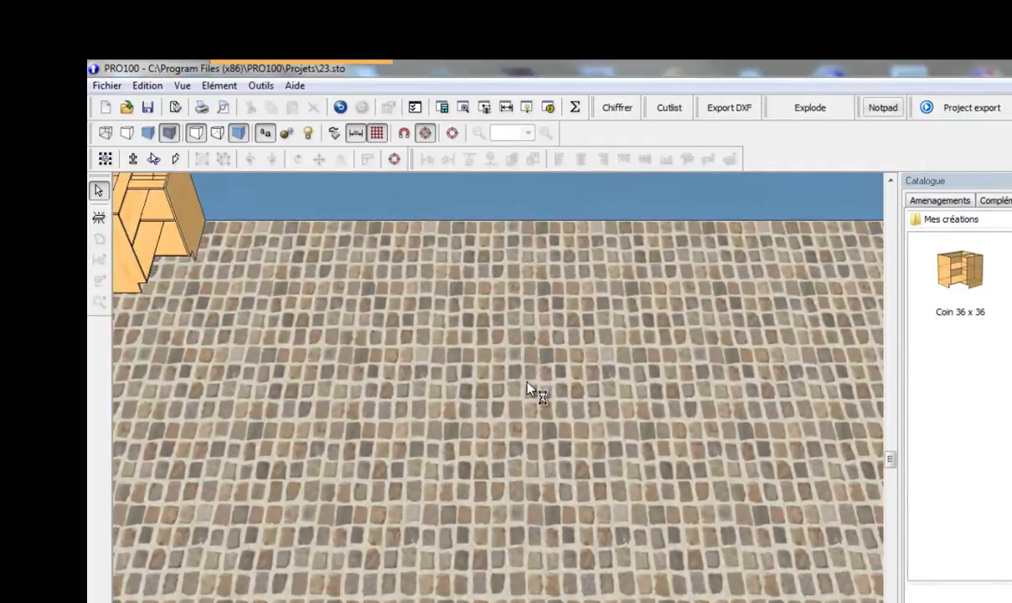
{"action": "scroll", "coordinate": [533, 348], "scroll_direction": "down", "scroll_amount": 3}
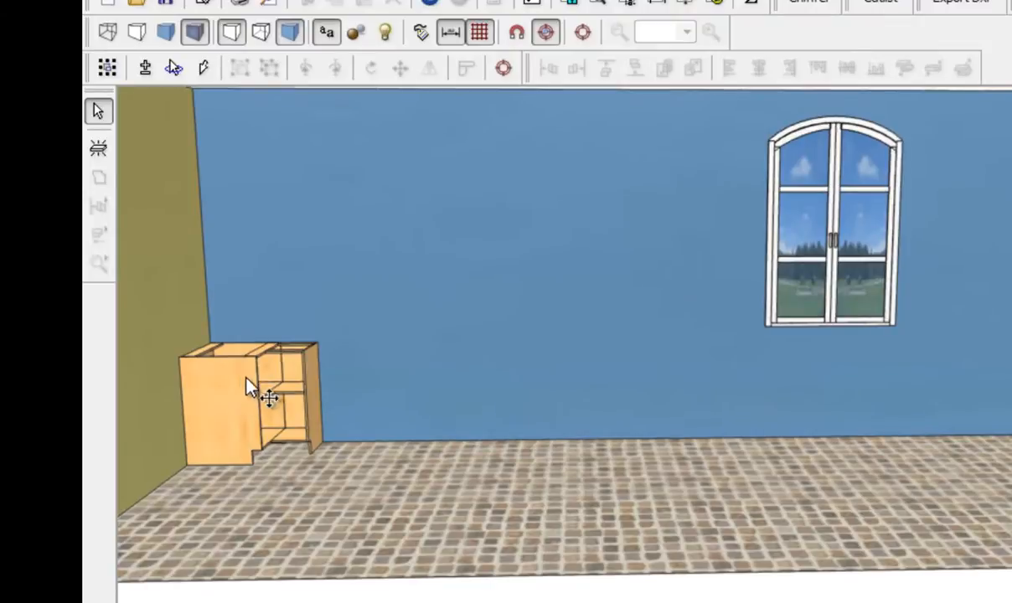
- Stretch the corner cabinet along the blue back wall to a width of about 159 and check its panel list report
{"action": "left_click", "coordinate": [300, 413]}
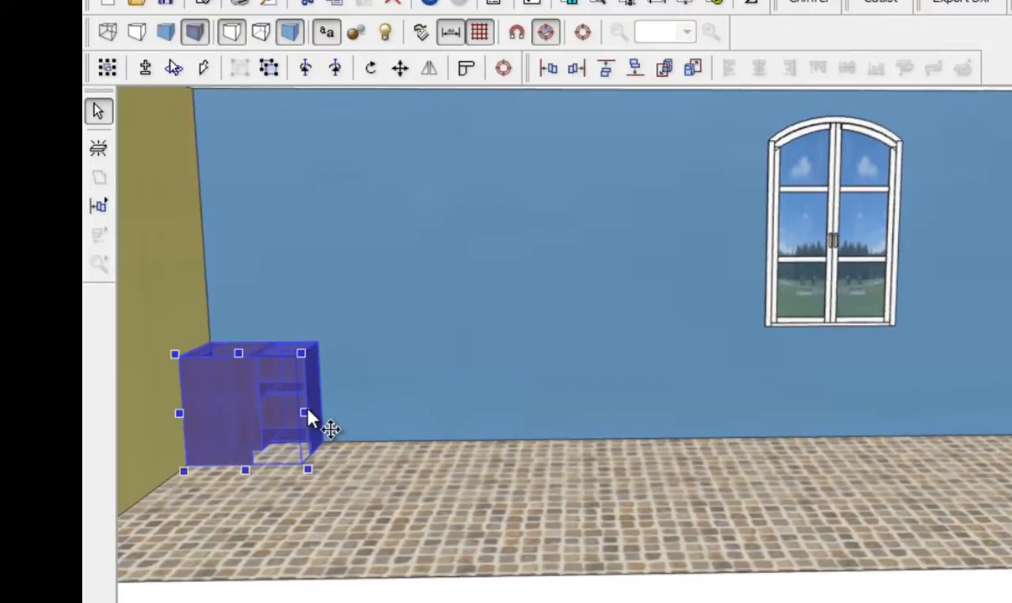
{"action": "left_click_drag", "start_coordinate": [304, 415], "coordinate": [226, 458]}
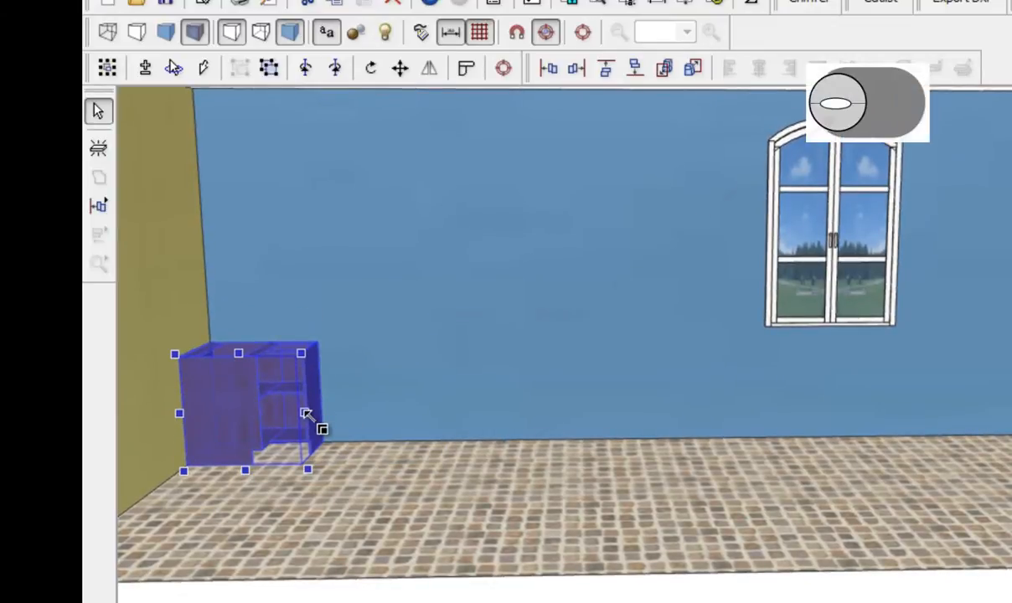
{"action": "right_click_drag", "start_coordinate": [323, 417], "coordinate": [694, 462]}
{"action": "left_click", "coordinate": [838, 520]}
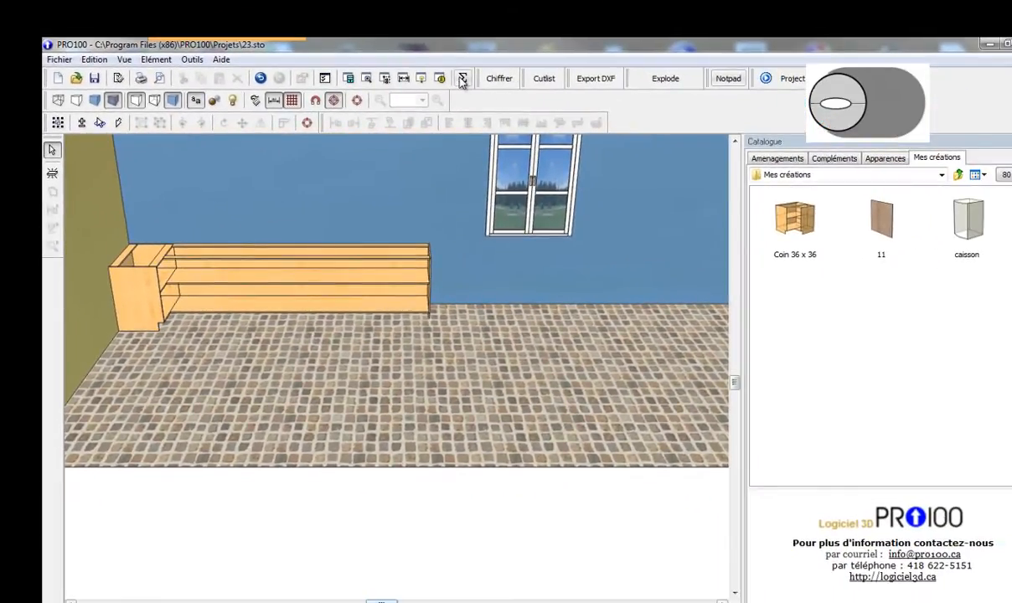
{"action": "left_click", "coordinate": [461, 78]}
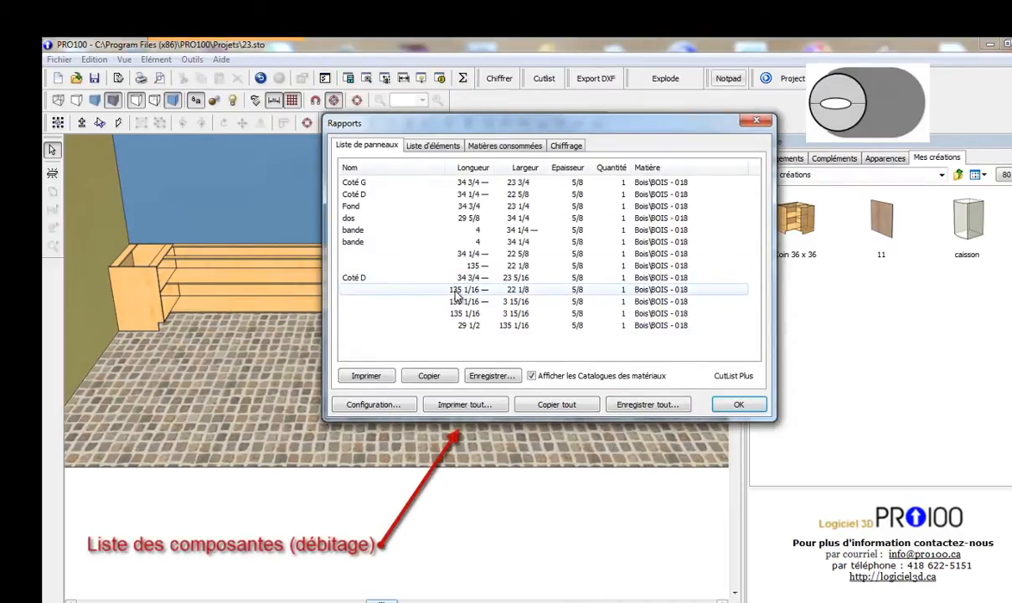
{"action": "left_click", "coordinate": [740, 408]}
- Set the stretched corner cabinet's width (Largeur) to 36 in its properties
{"action": "left_click", "coordinate": [243, 287]}
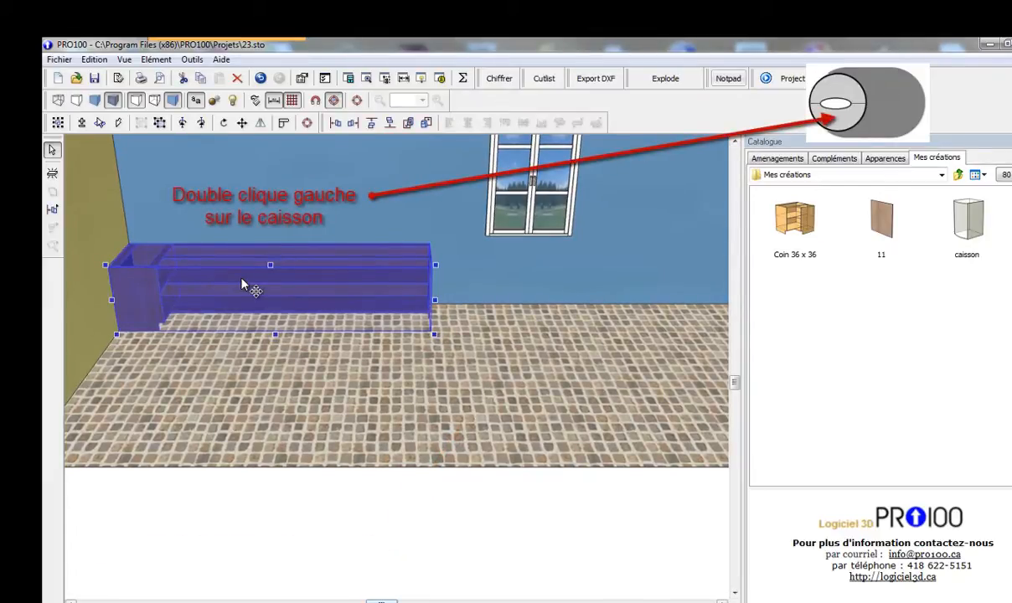
{"action": "double_click", "coordinate": [243, 286]}
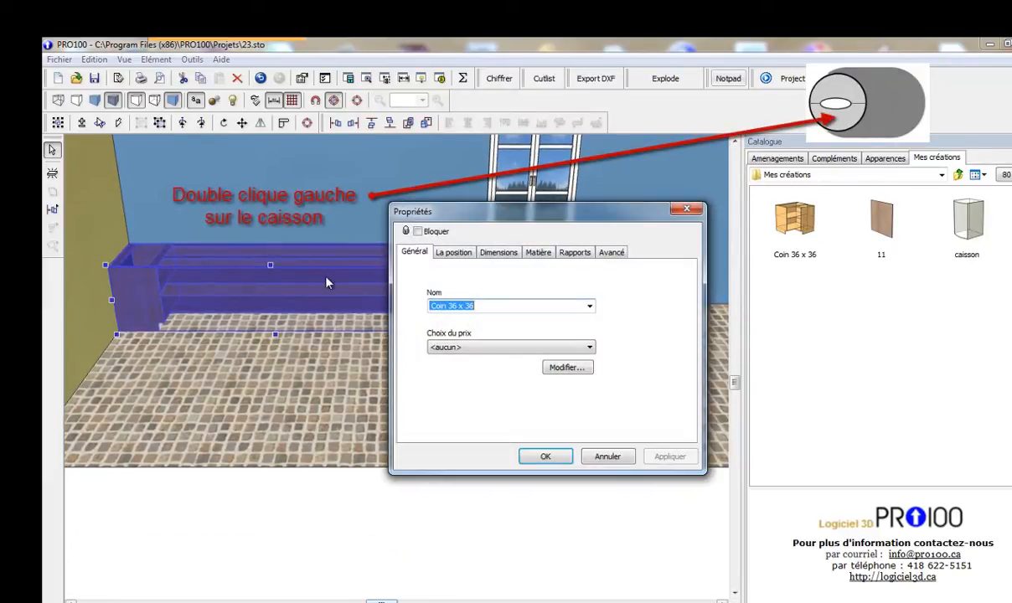
{"action": "left_click", "coordinate": [494, 252]}
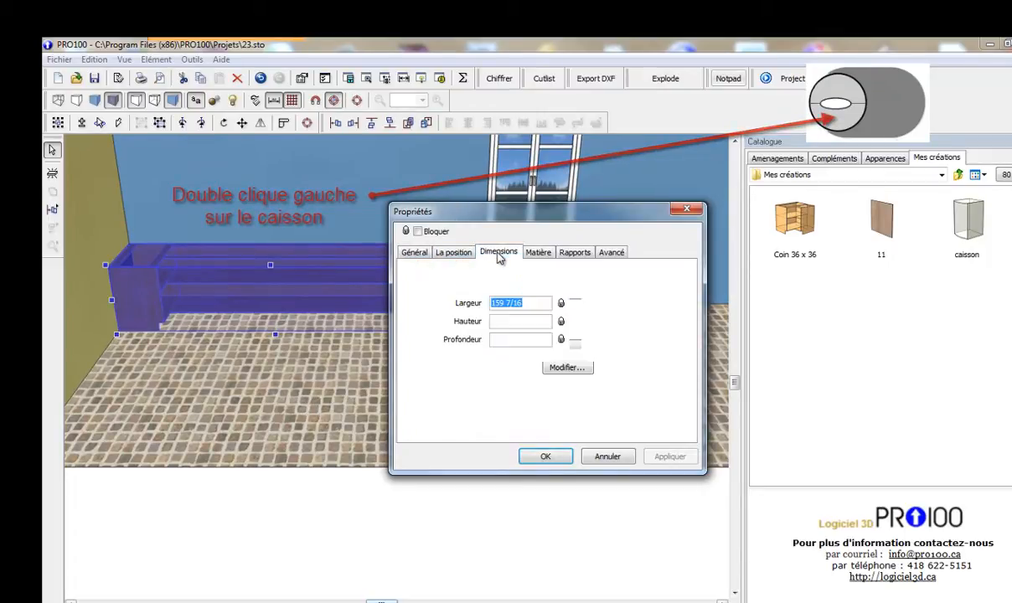
{"action": "left_click", "coordinate": [527, 303]}
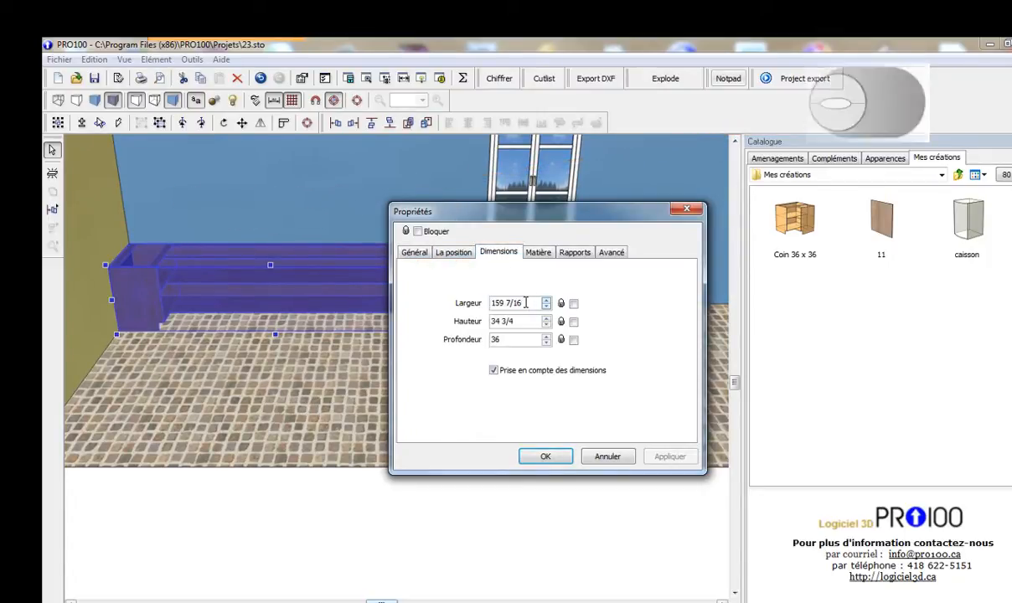
{"action": "key", "text": "BackSpace"}
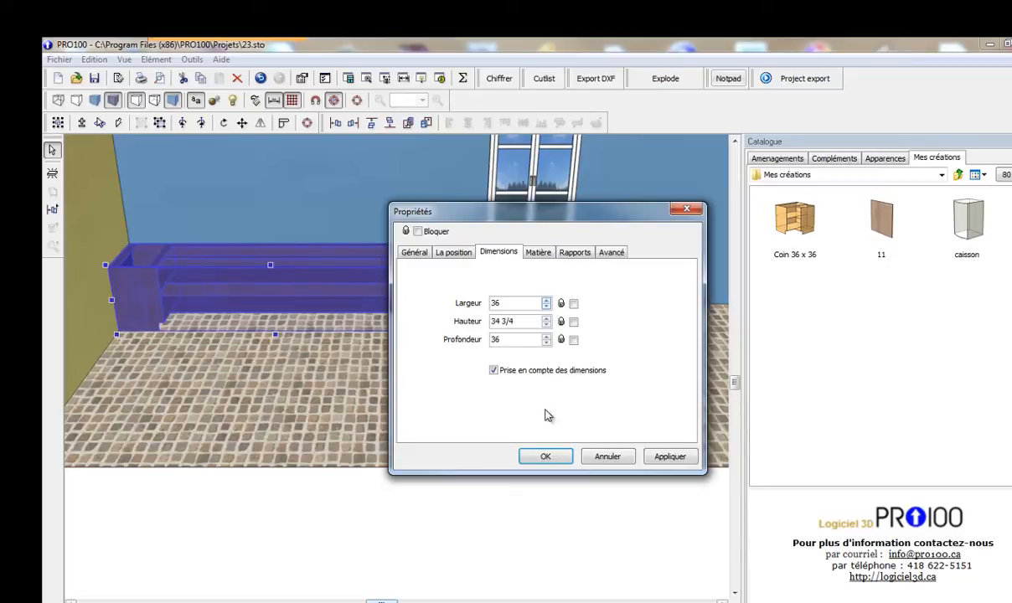
{"action": "left_click", "coordinate": [547, 457]}
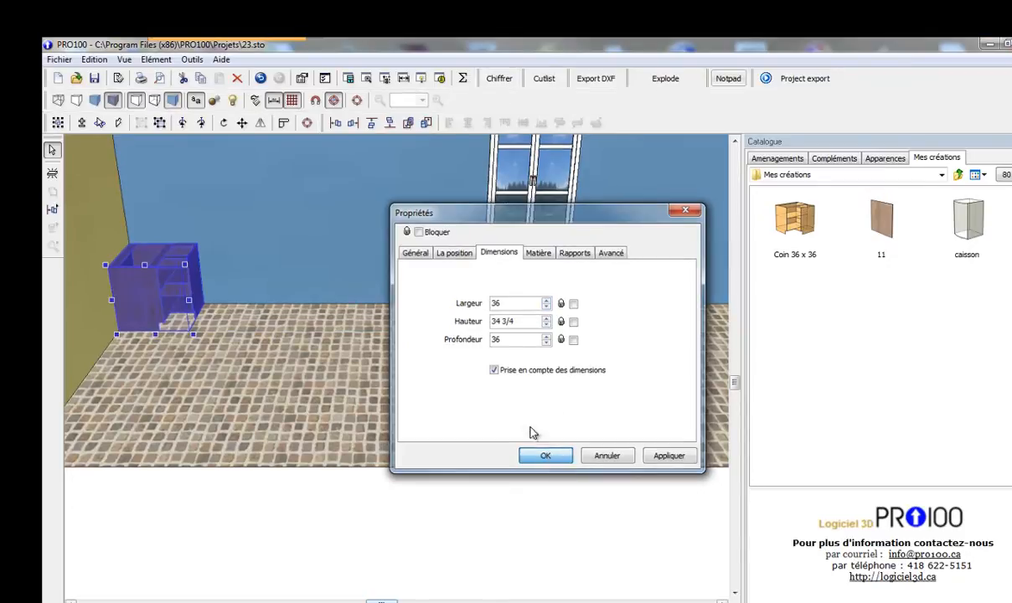
{"action": "left_click", "coordinate": [220, 322]}
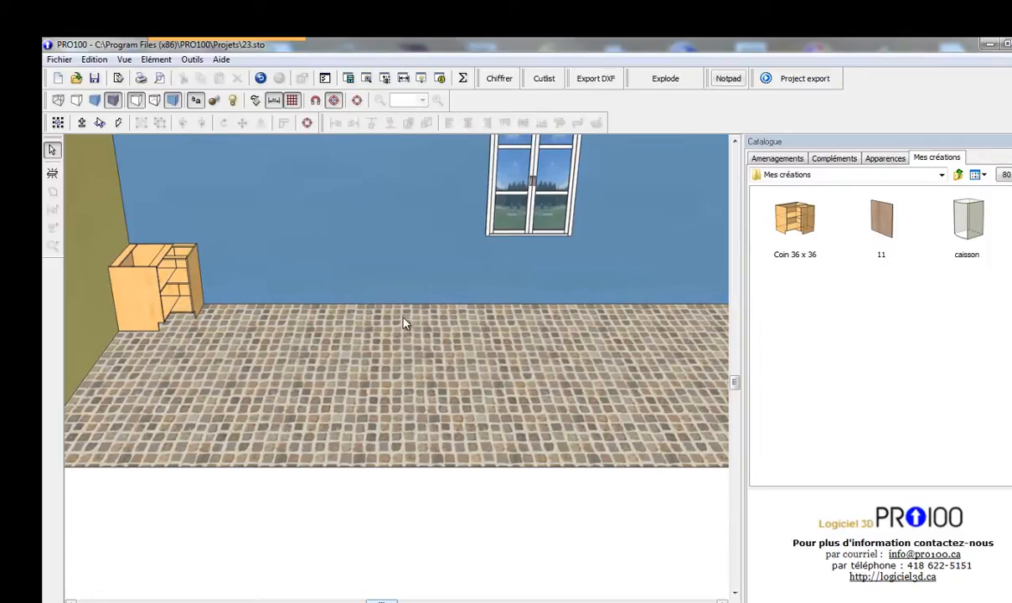
- Add the 120 - BEV 2P sink cabinet from the Amenagements catalogue against the back wall near the window
{"action": "left_click", "coordinate": [792, 160]}
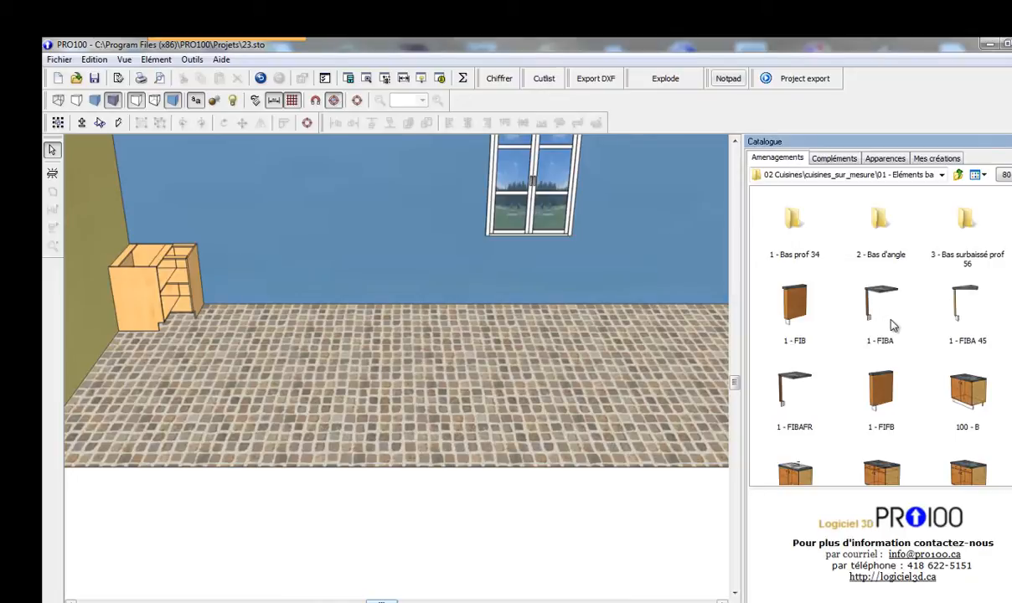
{"action": "scroll", "coordinate": [893, 325], "scroll_direction": "down", "scroll_amount": 6}
{"action": "scroll", "coordinate": [893, 325], "scroll_direction": "up", "scroll_amount": 2}
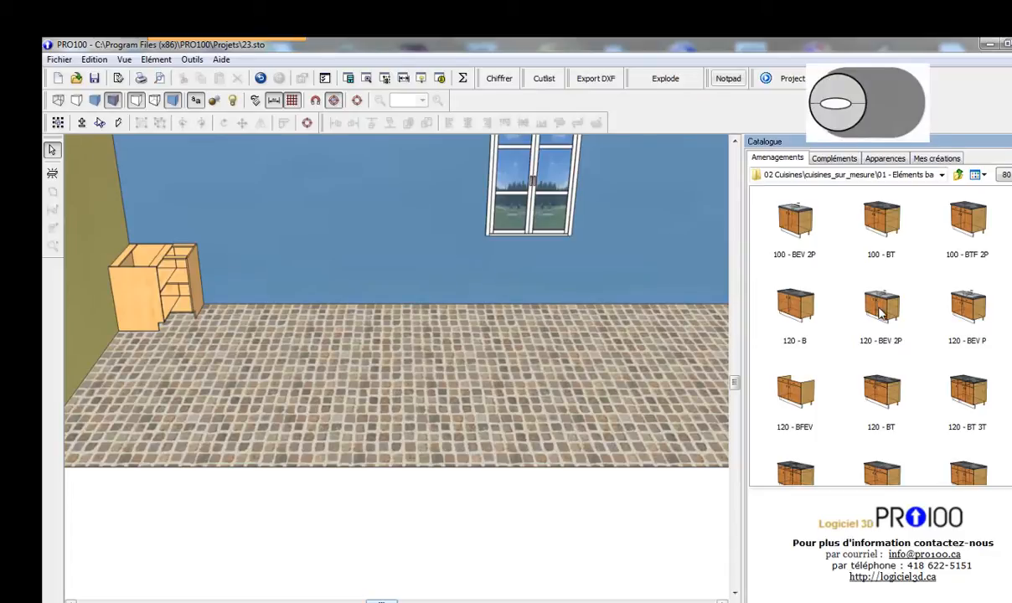
{"action": "left_click_drag", "start_coordinate": [880, 310], "coordinate": [486, 352]}
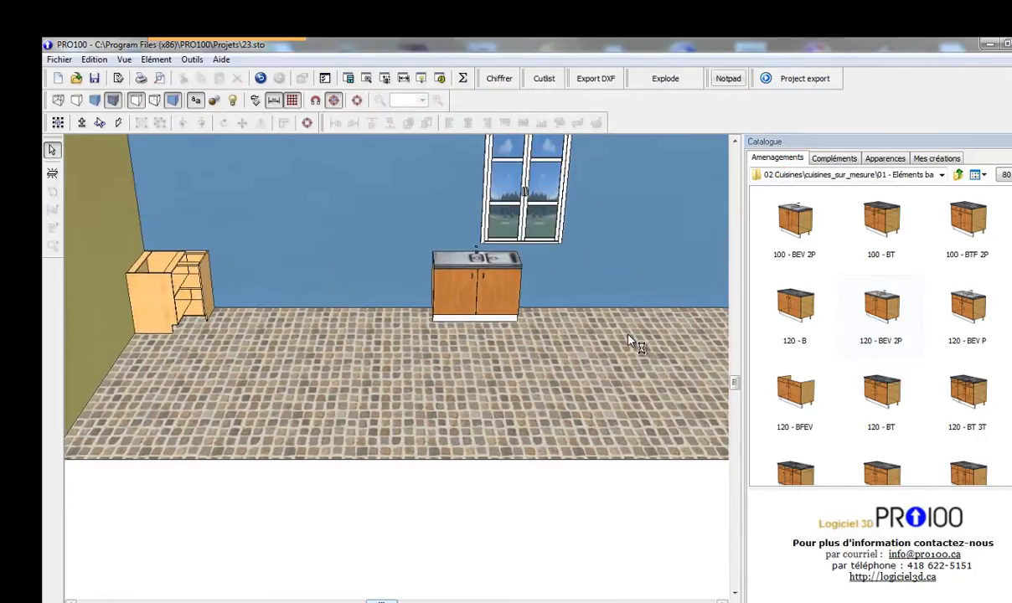
- Centre the sink cabinet and the window on each other along the x-axis
{"action": "left_click", "coordinate": [474, 297]}
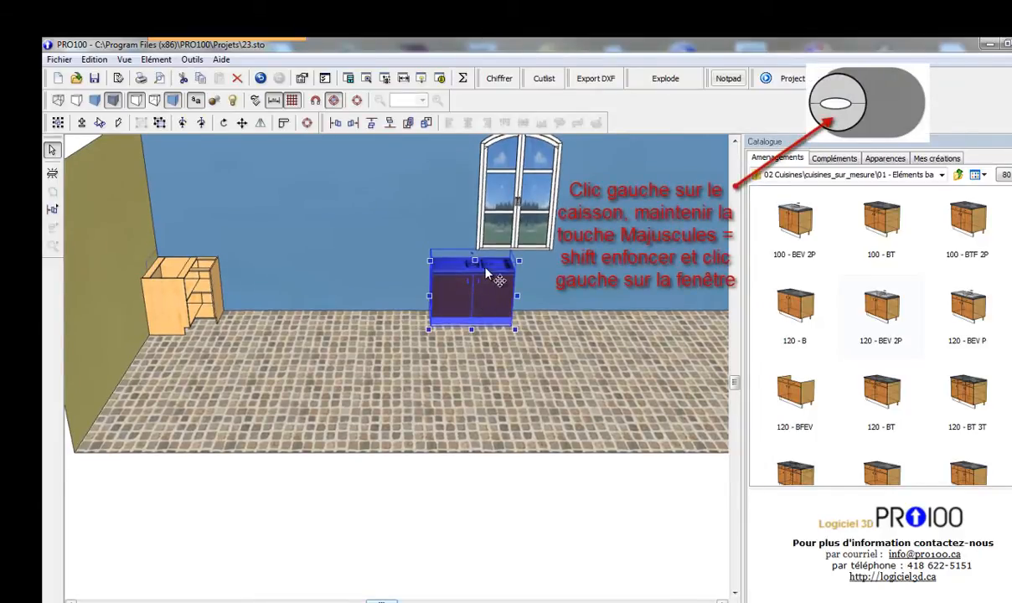
{"action": "left_click", "coordinate": [509, 191], "text": "shift"}
{"action": "scroll", "coordinate": [508, 205], "scroll_direction": "up", "scroll_amount": 3}
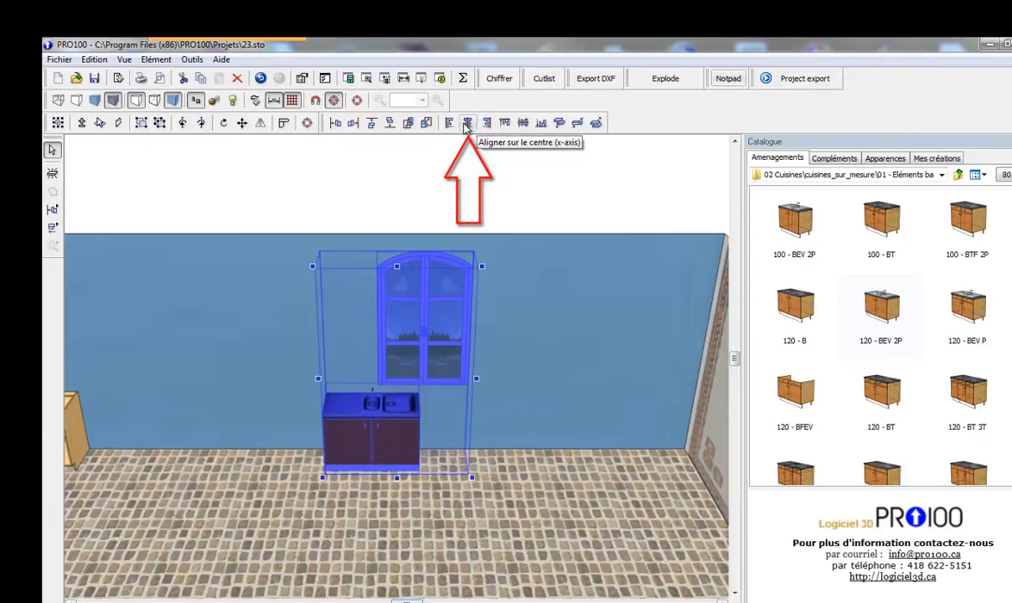
{"action": "left_click", "coordinate": [467, 123]}
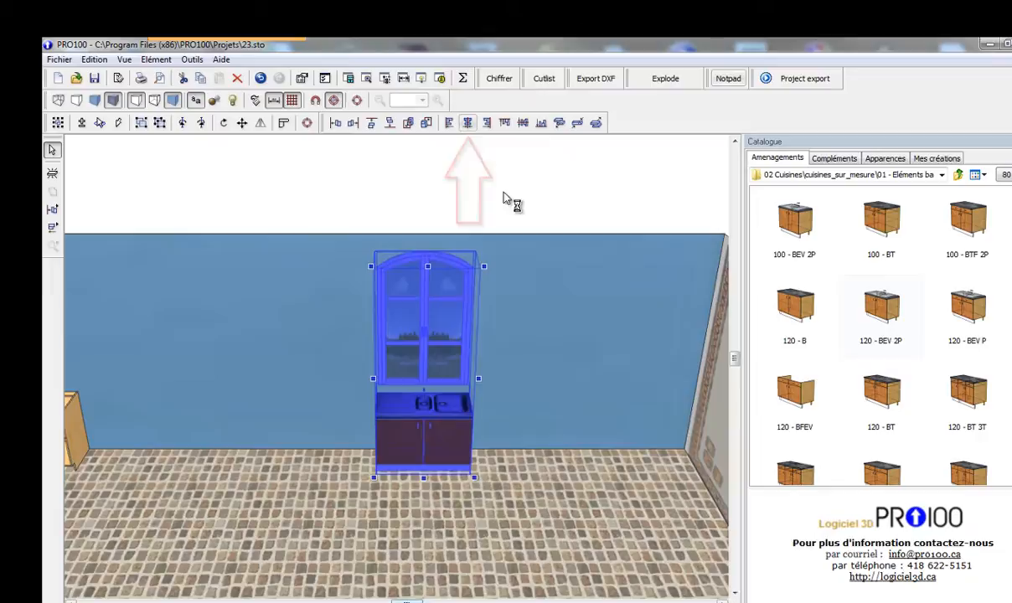
{"action": "left_click", "coordinate": [603, 459]}
{"action": "scroll", "coordinate": [413, 507], "scroll_direction": "down", "scroll_amount": 2}
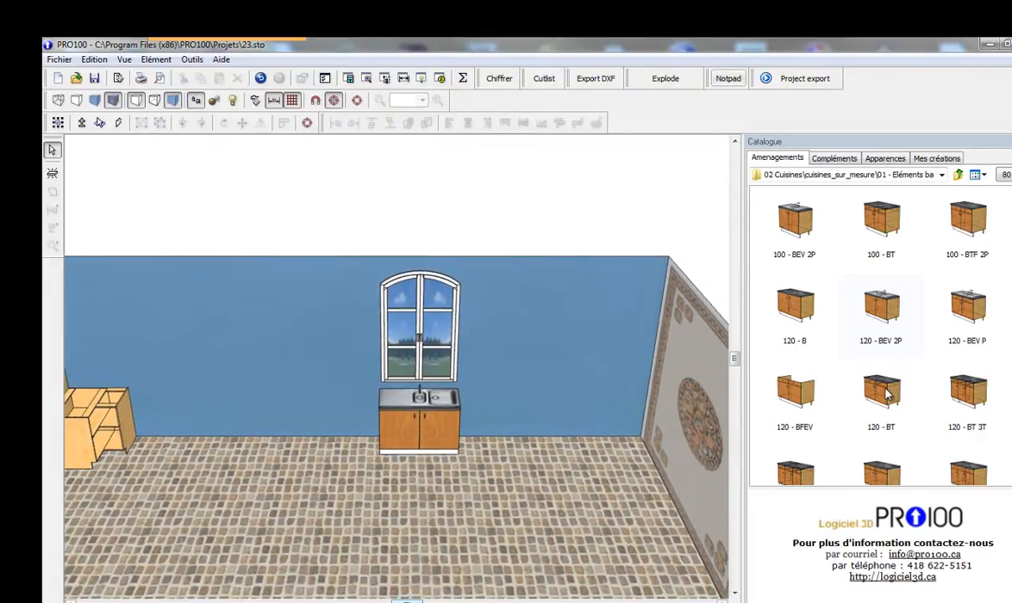
- Add the 120 - BT base cabinet from the catalogue against the back wall, beside the corner cabinet
{"action": "left_click_drag", "start_coordinate": [887, 393], "coordinate": [637, 352]}
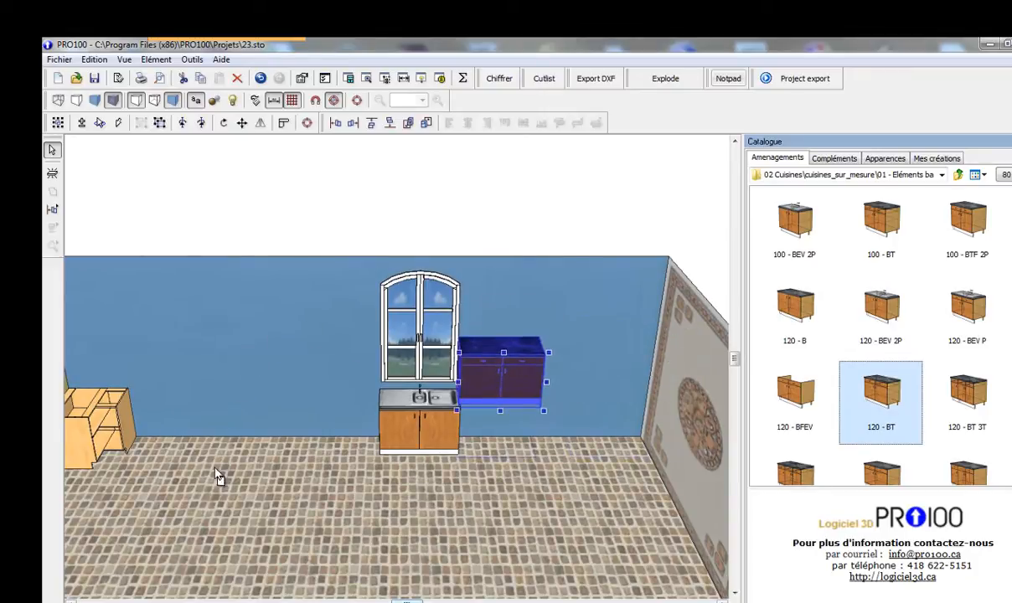
{"action": "left_click_drag", "start_coordinate": [216, 476], "coordinate": [136, 438]}
{"action": "key", "text": "Delete"}
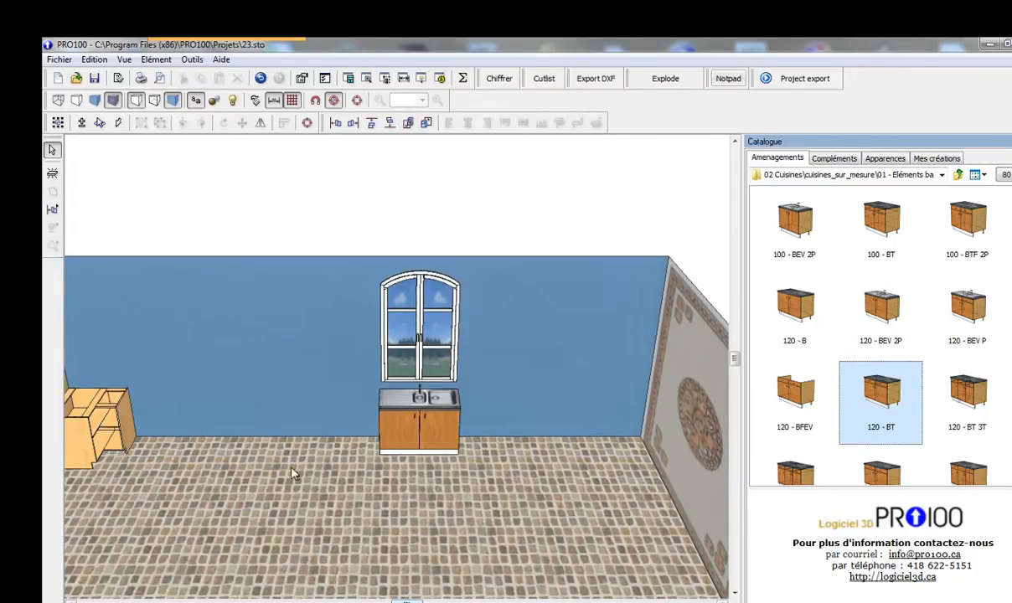
{"action": "key", "text": "ctrl+z"}
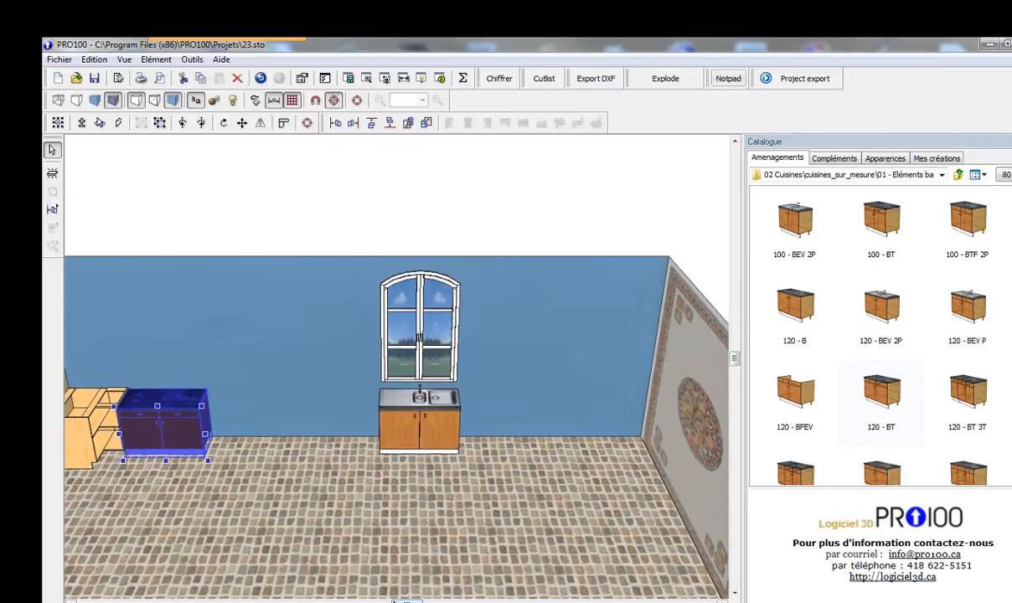
- Copy the 120 - BT cabinet twice along the back wall and butt the three cabinets together against the sink cabinet
{"action": "left_click_drag", "start_coordinate": [407, 601], "coordinate": [362, 601]}
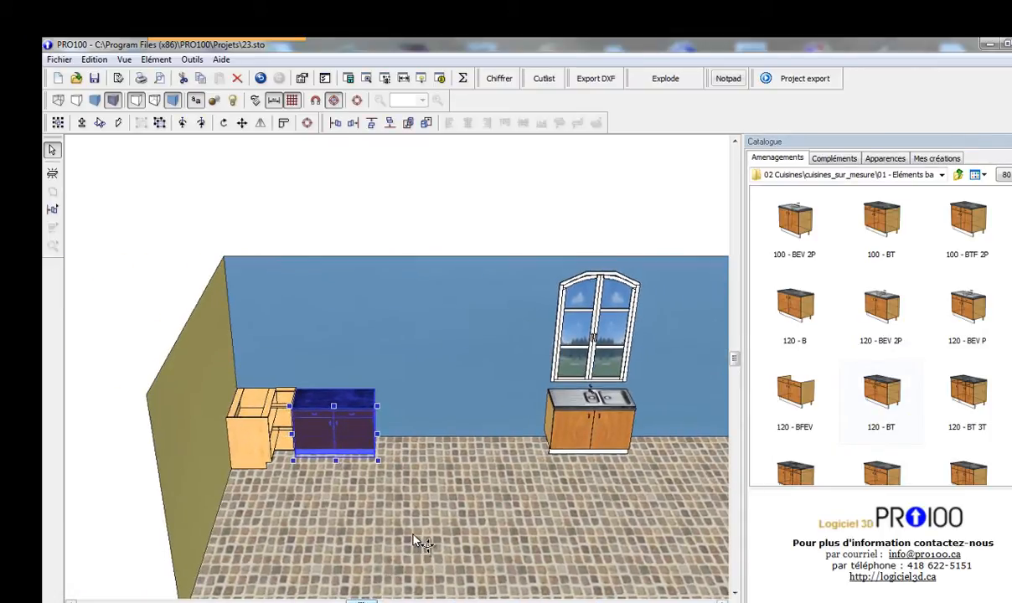
{"action": "left_click_drag", "start_coordinate": [413, 535], "coordinate": [412, 521]}
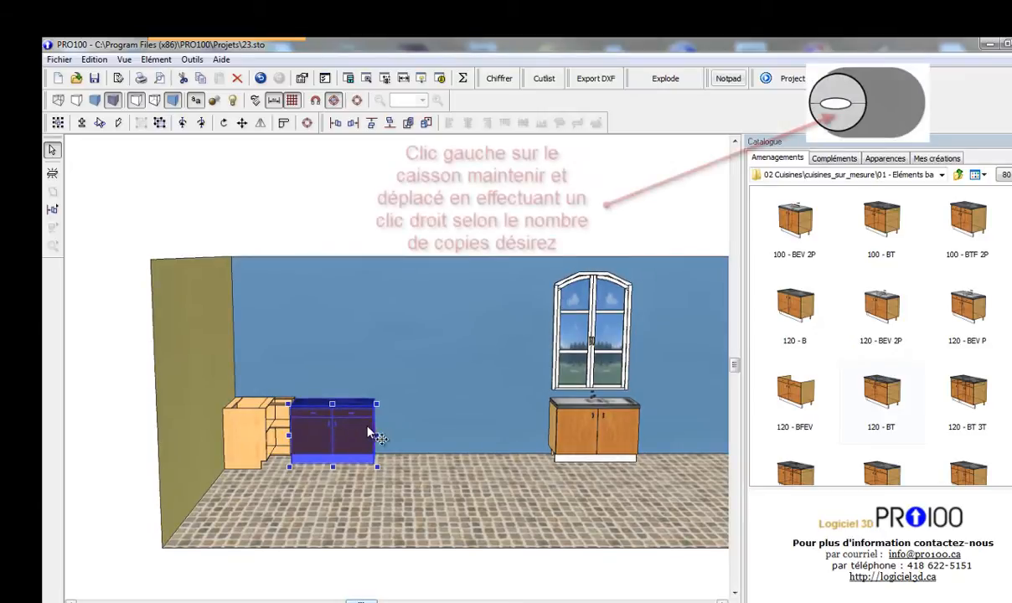
{"action": "mouse_move", "coordinate": [367, 432]}
{"action": "left_mouse_down"}
{"action": "mouse_move", "coordinate": [520, 434]}
{"action": "mouse_move", "coordinate": [397, 433]}
{"action": "left_mouse_up"}
{"action": "right_click", "coordinate": [432, 432]}
{"action": "right_click", "coordinate": [519, 434]}
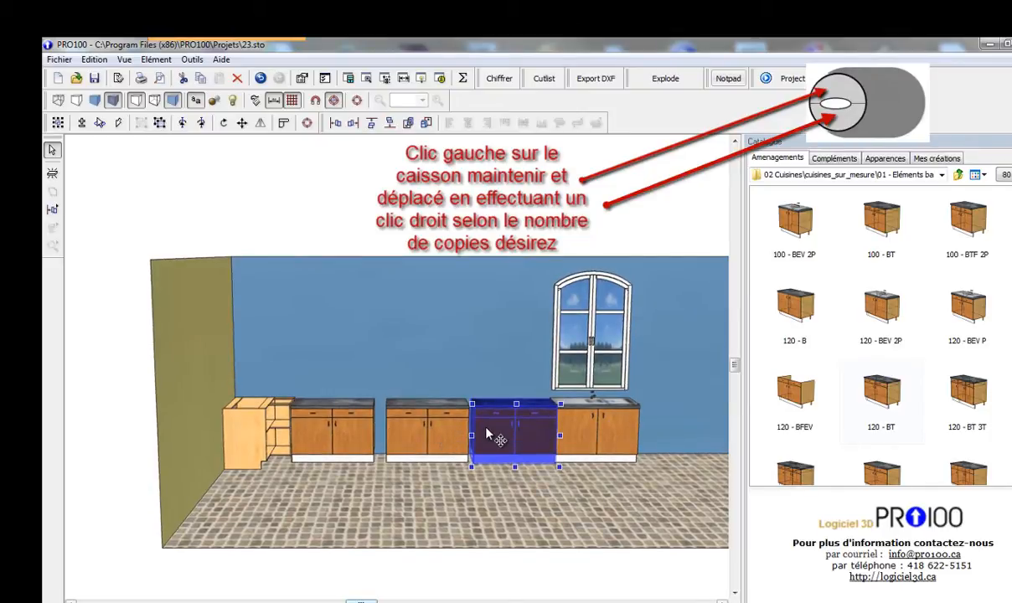
{"action": "left_click_drag", "start_coordinate": [509, 433], "coordinate": [383, 433]}
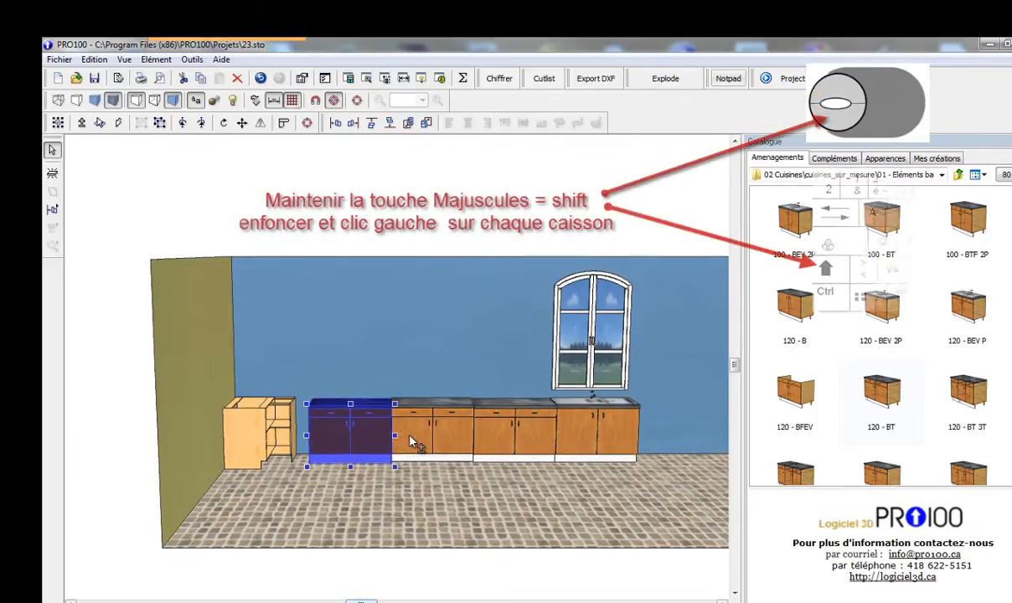
- Select all three 120 - BT cabinets and stretch them together to close the gap to the corner cabinet
{"action": "left_click", "coordinate": [431, 431], "text": "shift"}
{"action": "left_click", "coordinate": [507, 427], "text": "shift"}
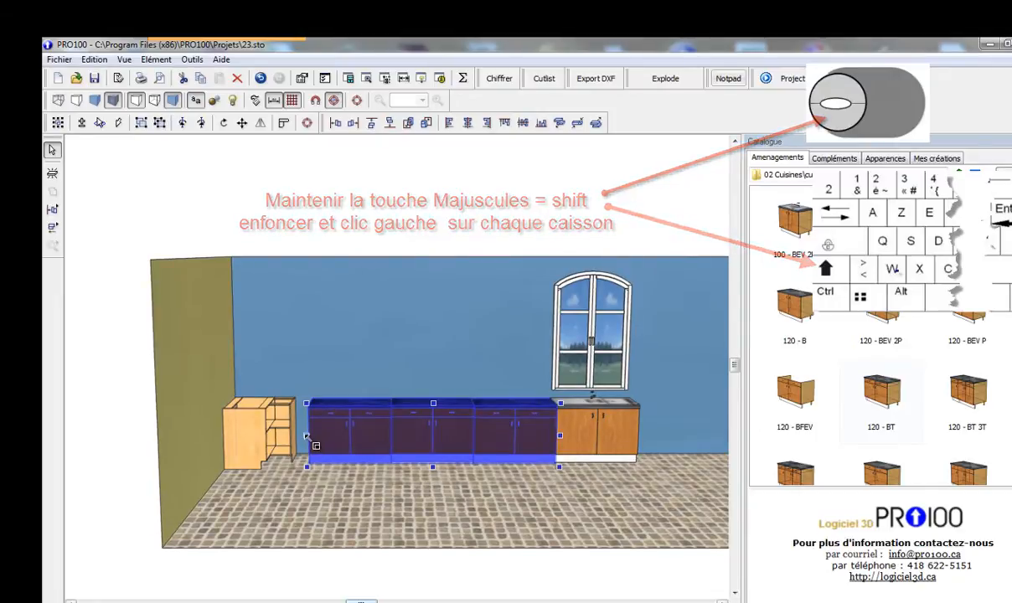
{"action": "left_click_drag", "start_coordinate": [300, 436], "coordinate": [287, 454]}
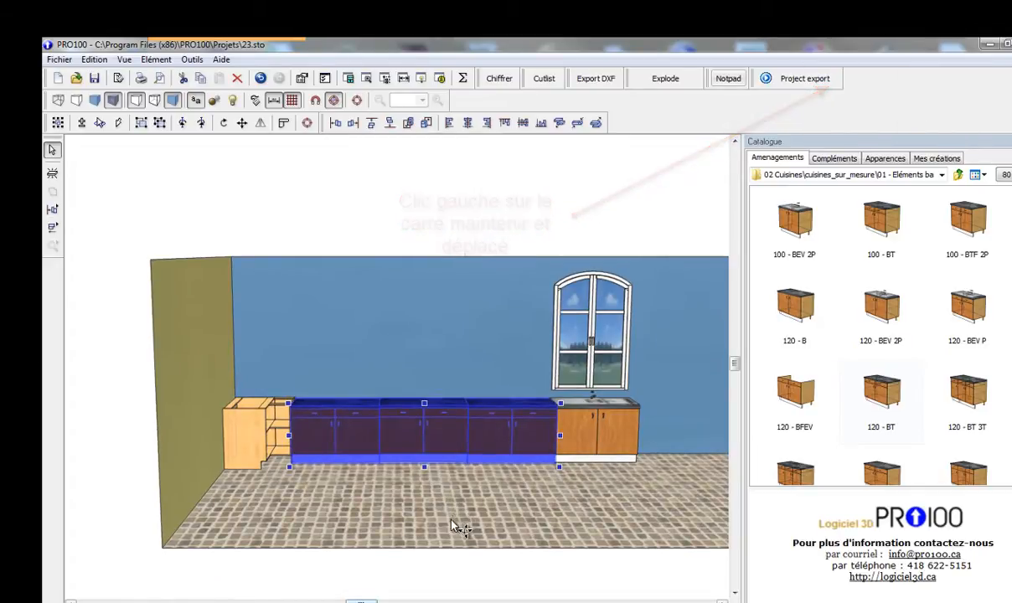
{"action": "scroll", "coordinate": [450, 526], "scroll_direction": "up", "scroll_amount": 5}
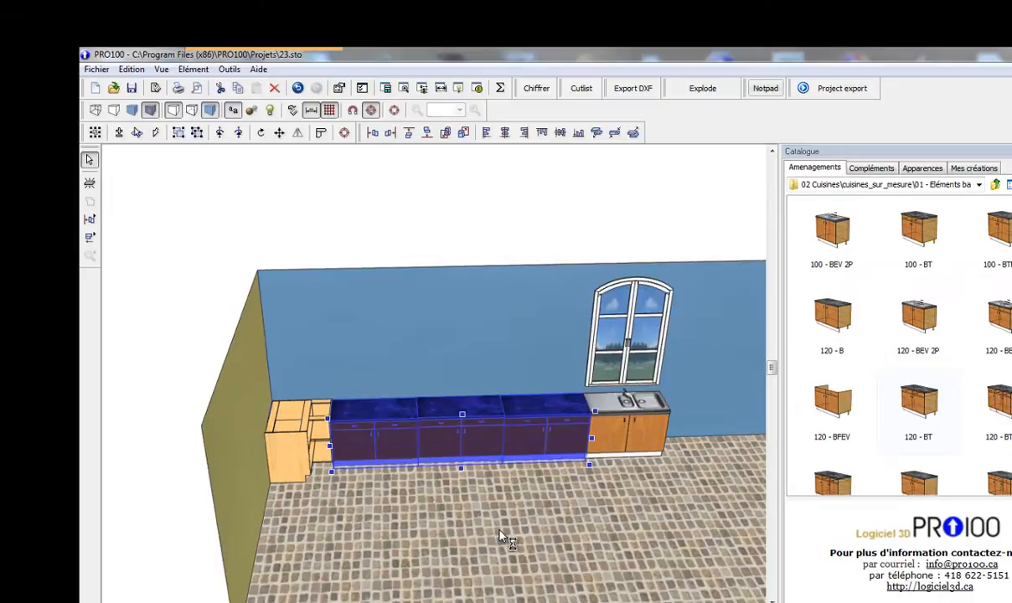
{"action": "left_click", "coordinate": [503, 537]}
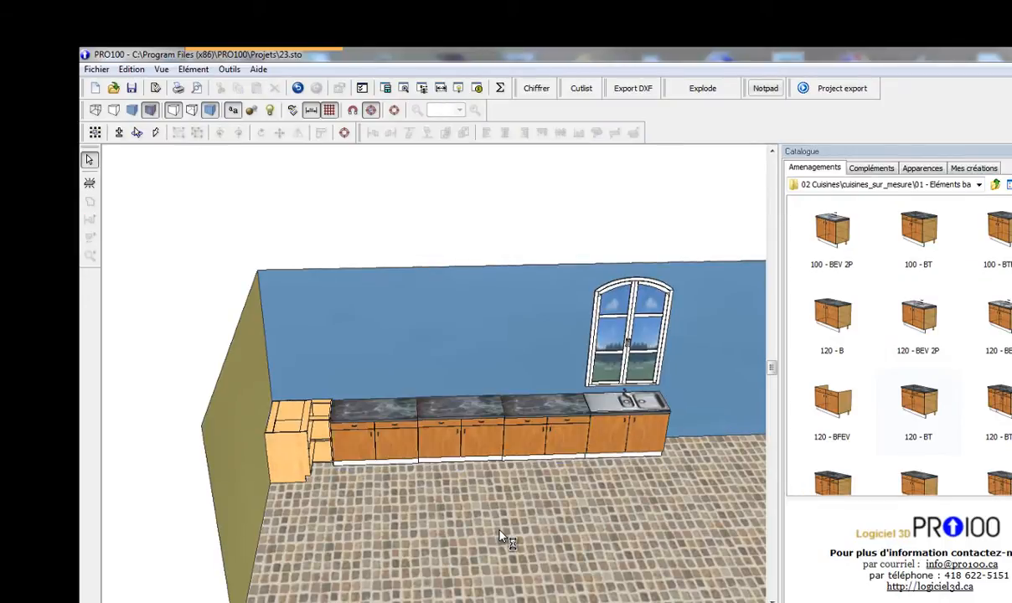
{"action": "left_click_drag", "start_coordinate": [531, 544], "coordinate": [522, 517]}
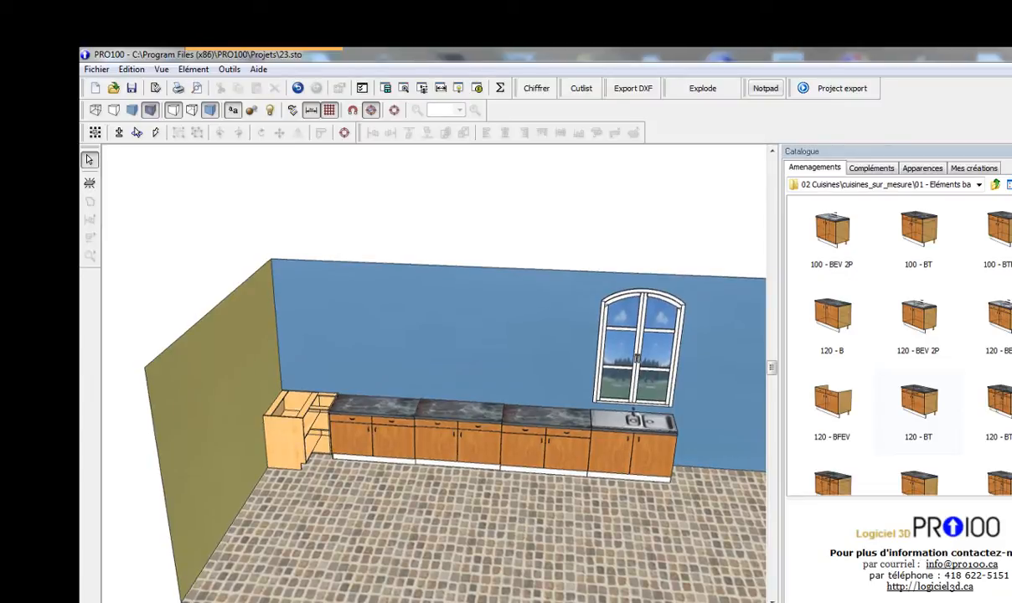
- Stretch the sink cabinet away from the 120 - BT cabinets to about 66 13/16 wide in plan and check it in the Mur N elevation
{"action": "left_click", "coordinate": [239, 602]}
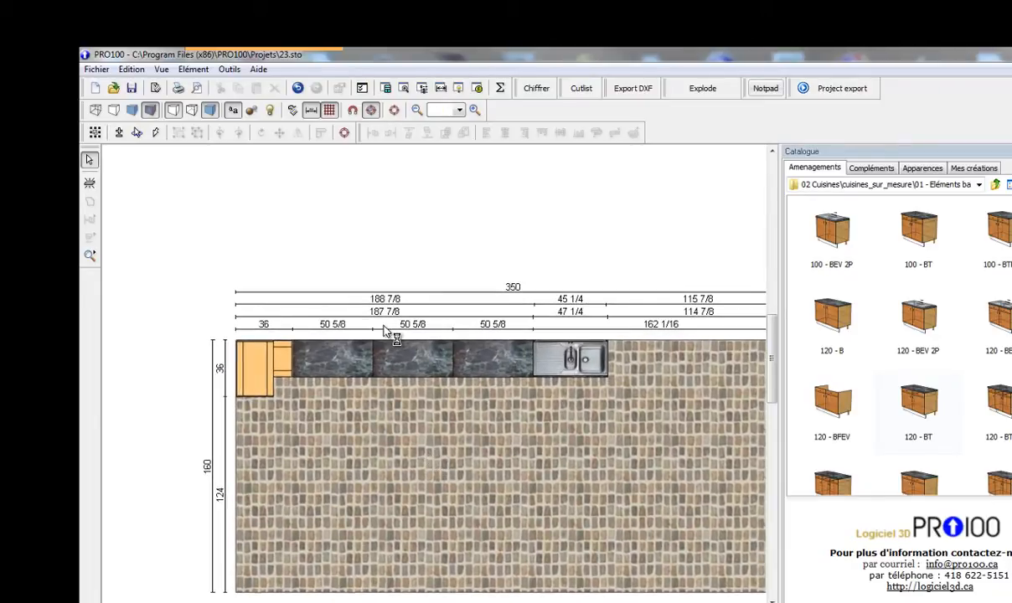
{"action": "left_click", "coordinate": [575, 362]}
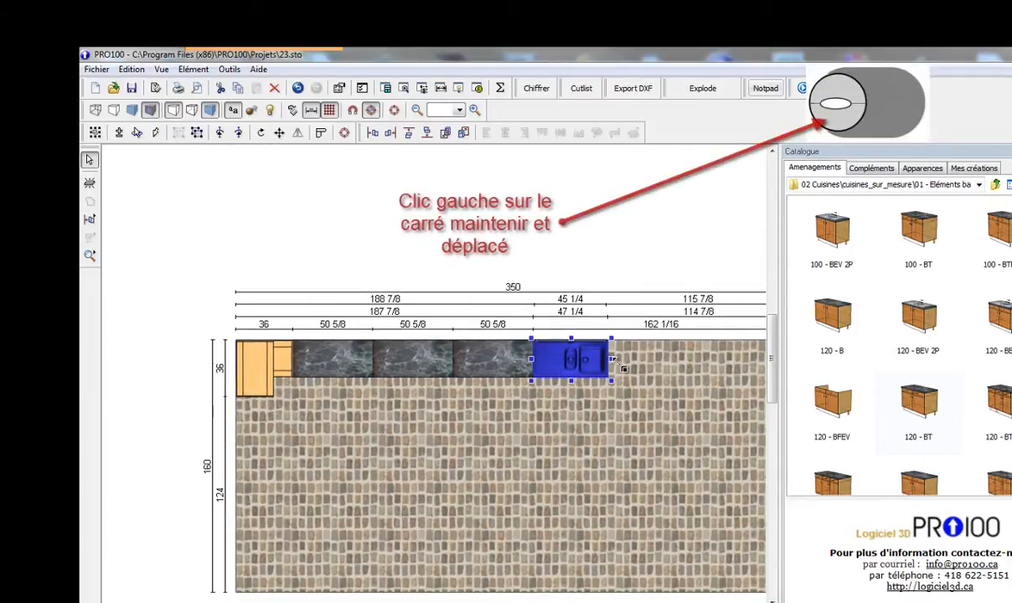
{"action": "left_click_drag", "start_coordinate": [619, 365], "coordinate": [673, 365]}
{"action": "mouse_move", "coordinate": [662, 361]}
{"action": "left_mouse_down"}
{"action": "mouse_move", "coordinate": [638, 361]}
{"action": "mouse_move", "coordinate": [655, 361]}
{"action": "left_mouse_up"}
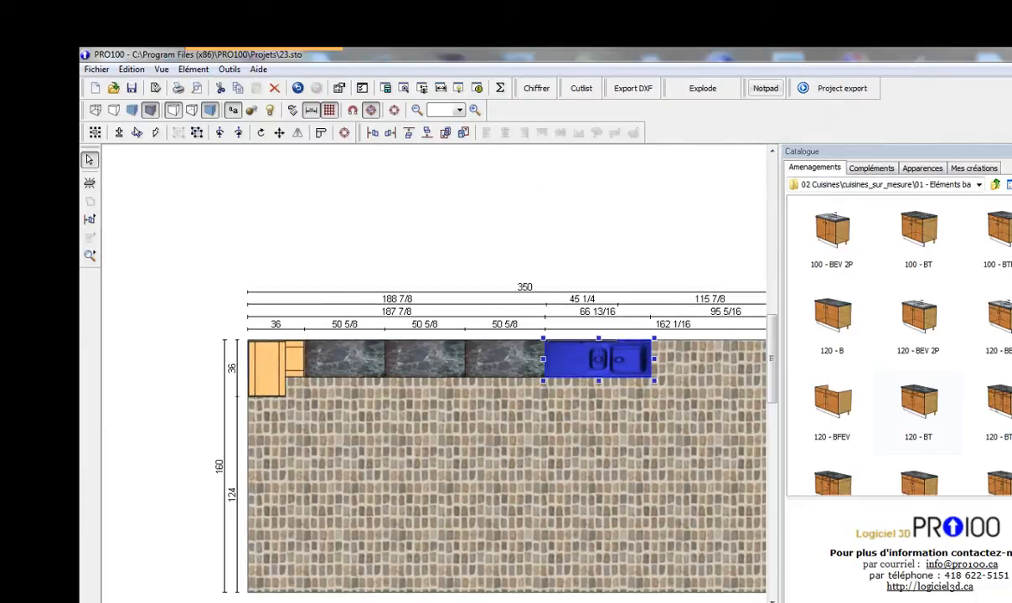
{"action": "left_click", "coordinate": [337, 601]}
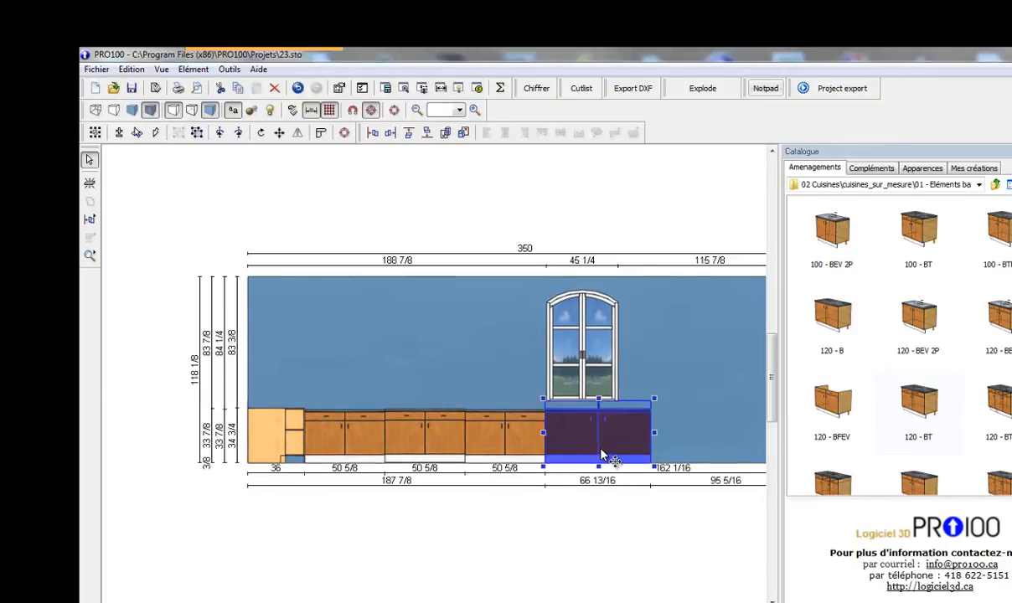
{"action": "left_click", "coordinate": [693, 373]}
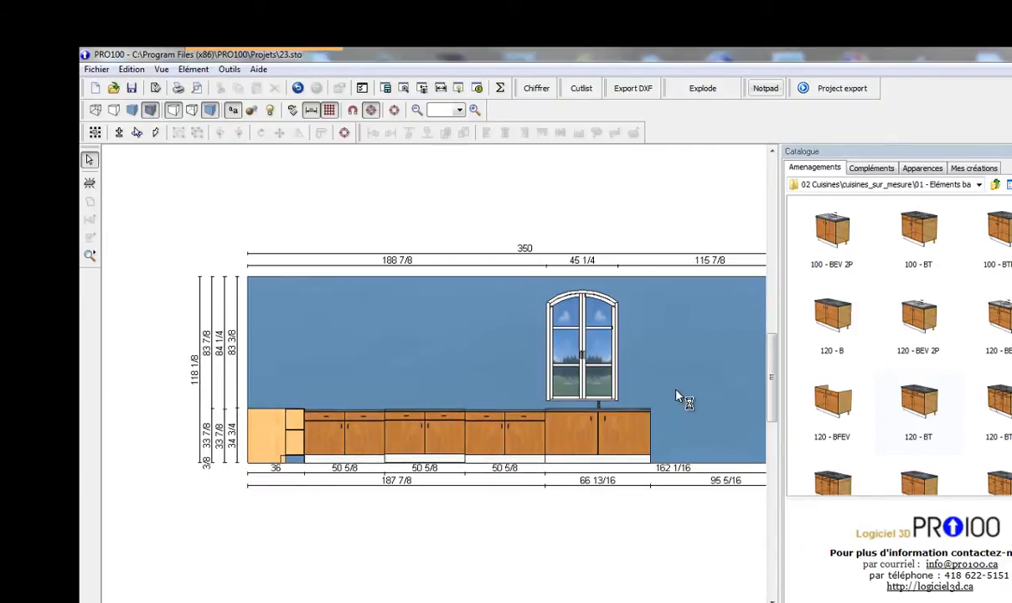
- Undo the stretching of the sink cabinet
{"action": "left_click", "coordinate": [298, 88]}
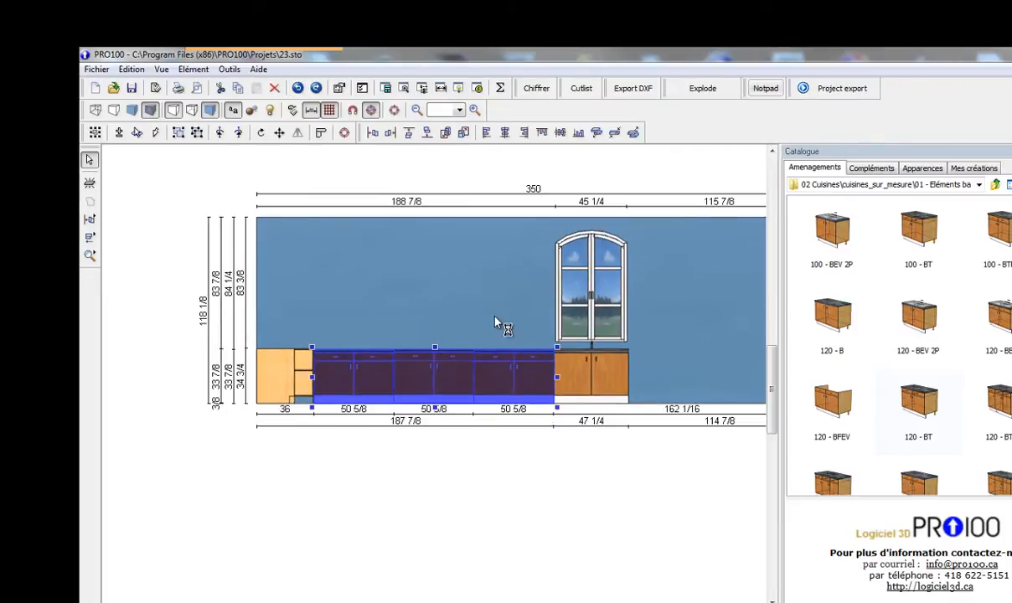
{"action": "left_click", "coordinate": [296, 88]}
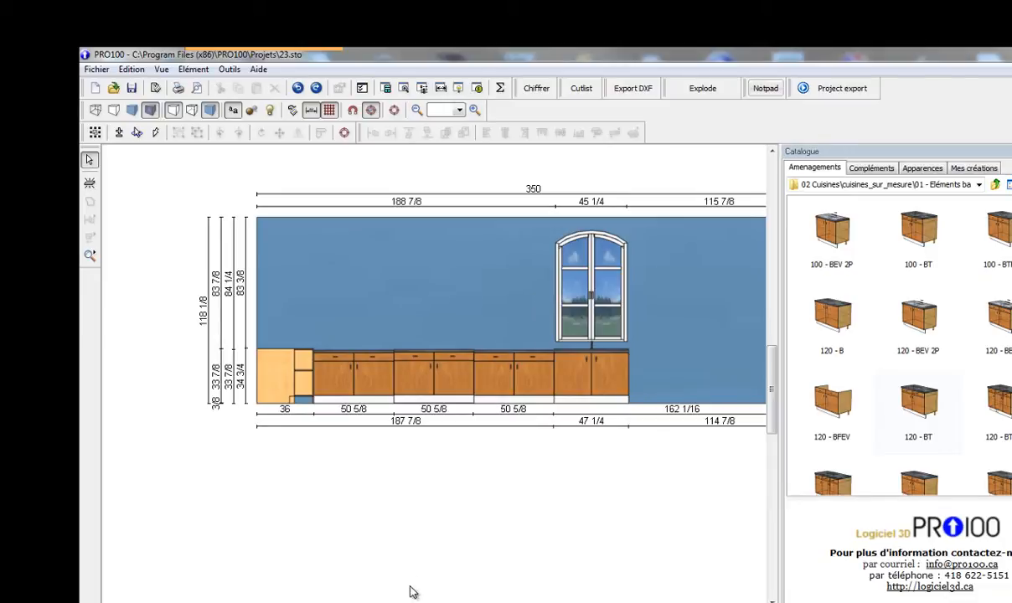
- Bring the full width of the back wall into view in the Mur N elevation
{"action": "left_click_drag", "start_coordinate": [415, 602], "coordinate": [434, 602]}
{"action": "left_click_drag", "start_coordinate": [602, 323], "coordinate": [615, 373]}
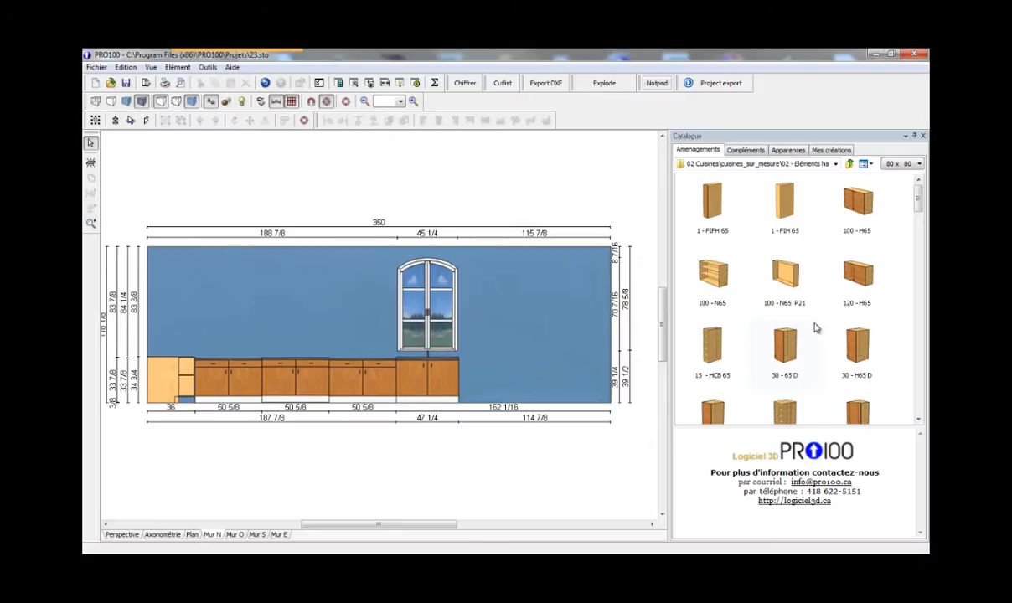